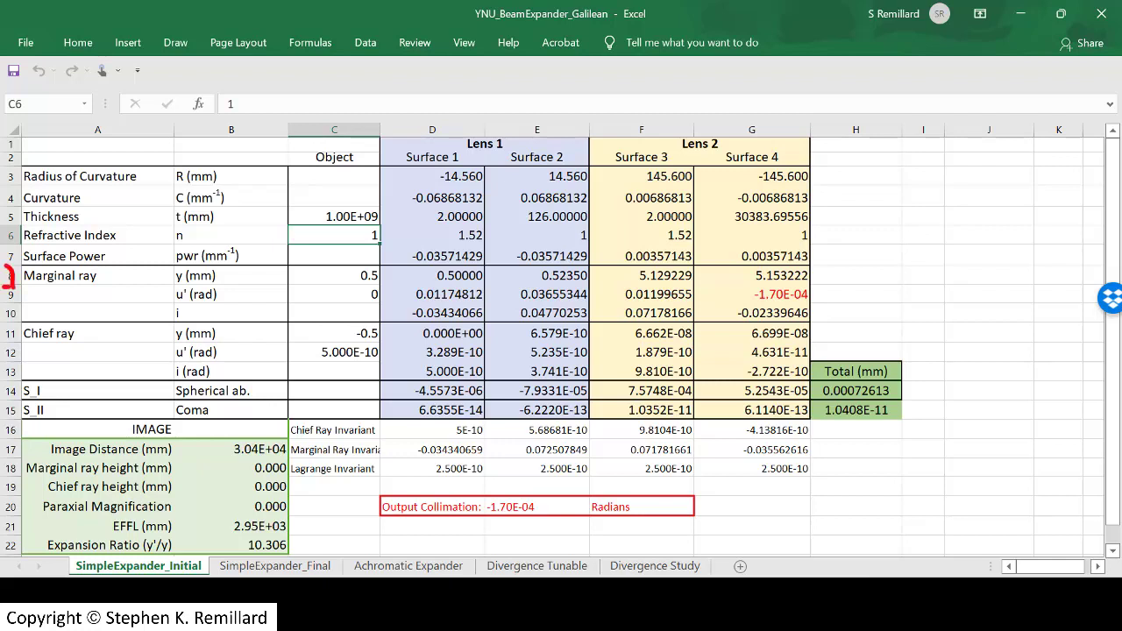
Inspect the object's marginal ray height and angle, and the radius of curvature entries for all four surfaces.
click(333, 275)
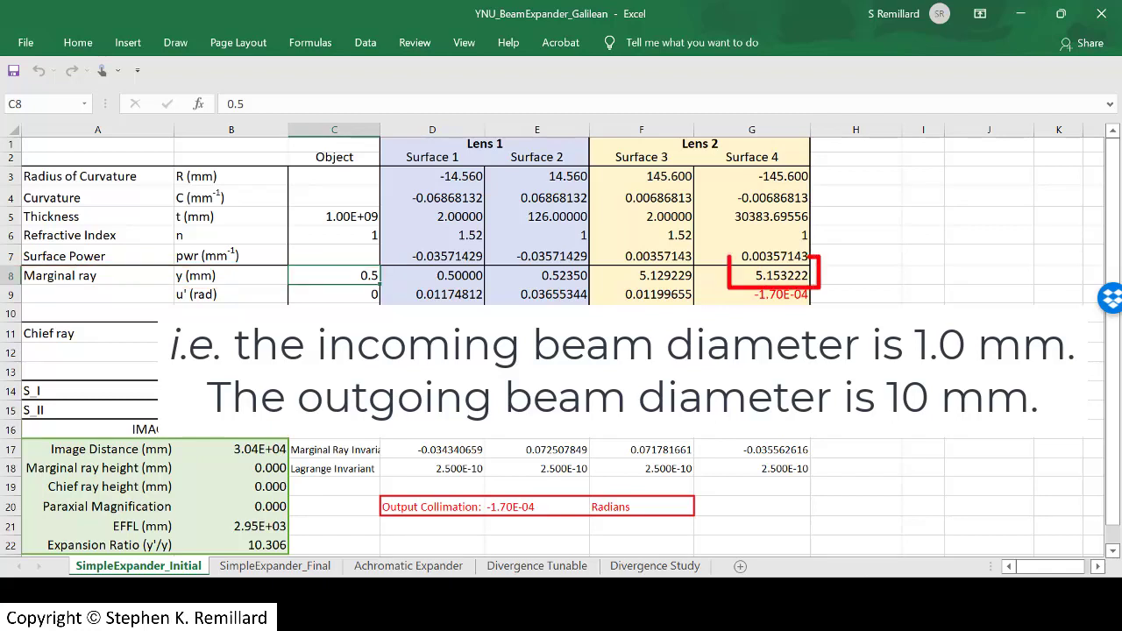
click(333, 294)
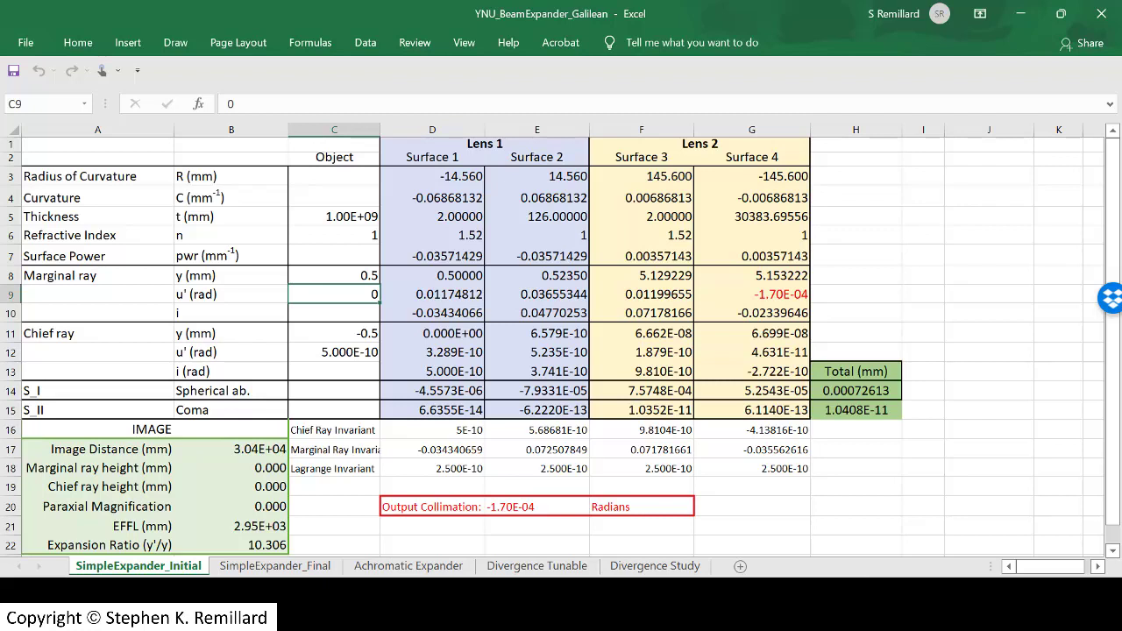
click(432, 177)
click(537, 176)
click(433, 177)
click(642, 177)
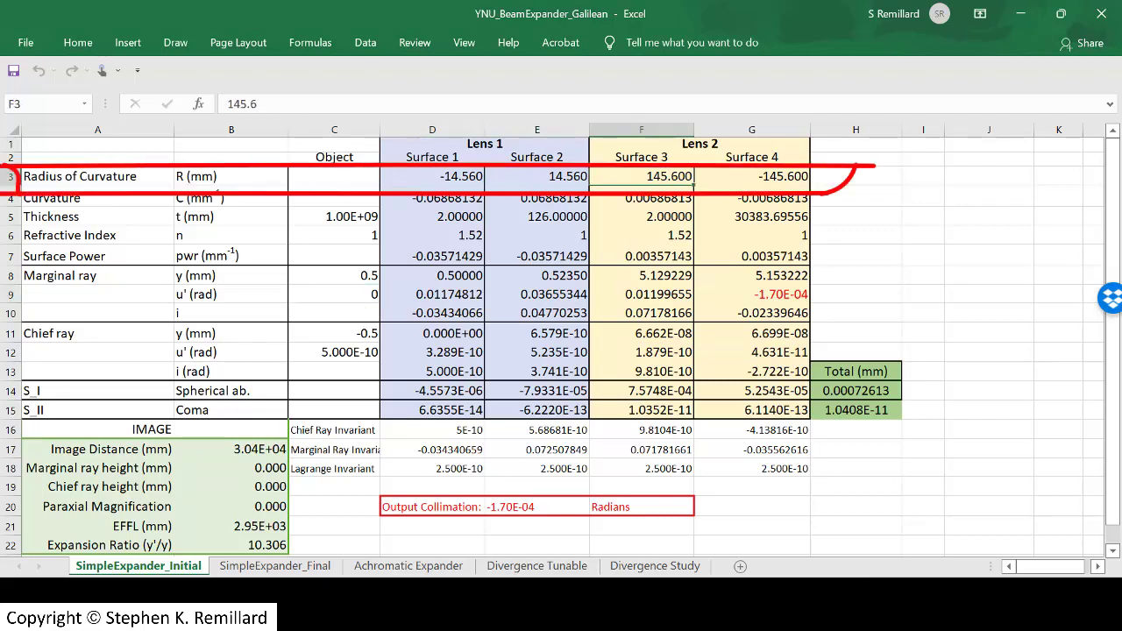
click(752, 177)
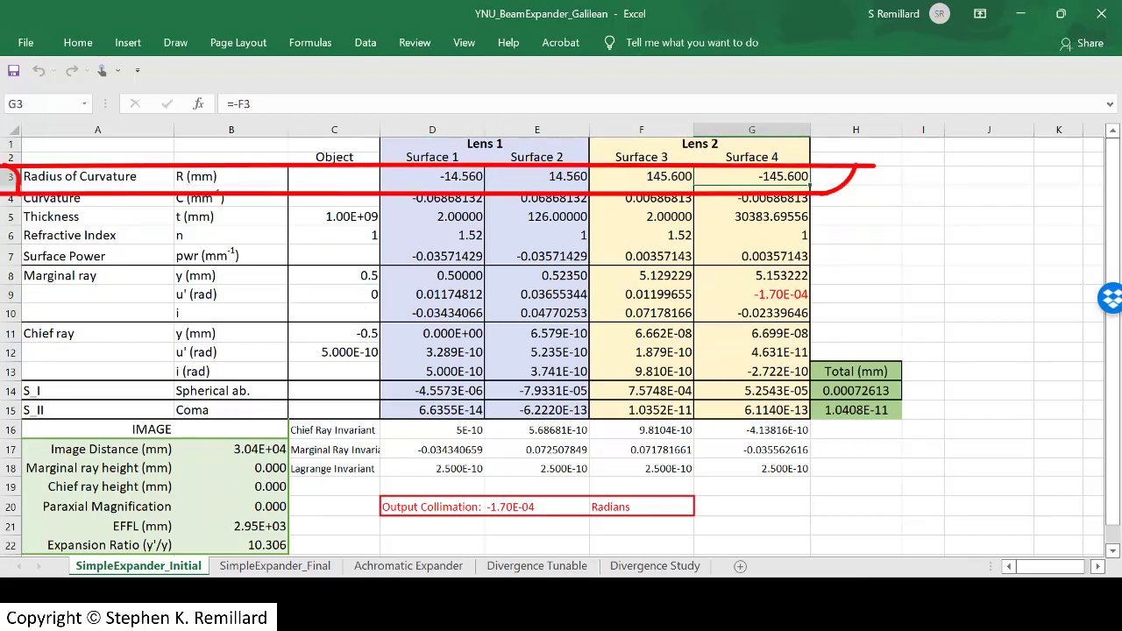
Inspect the Surface 3 refractive index, the Surface 1 power formula and the marginal ray height formulas for Surfaces 1 to 4.
click(641, 235)
click(432, 256)
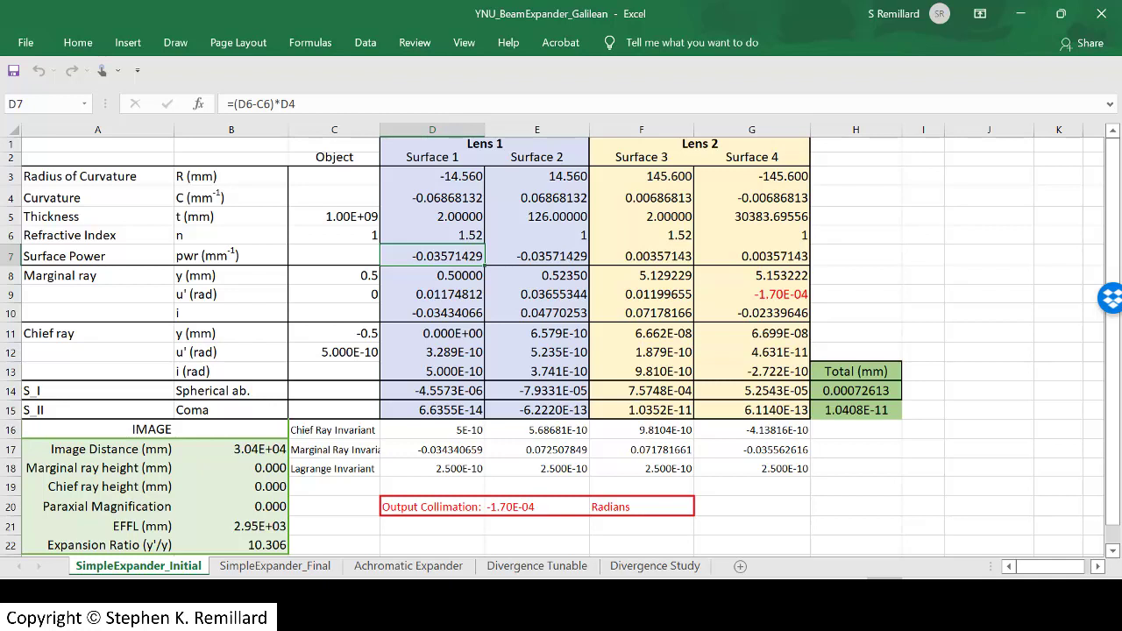
click(433, 275)
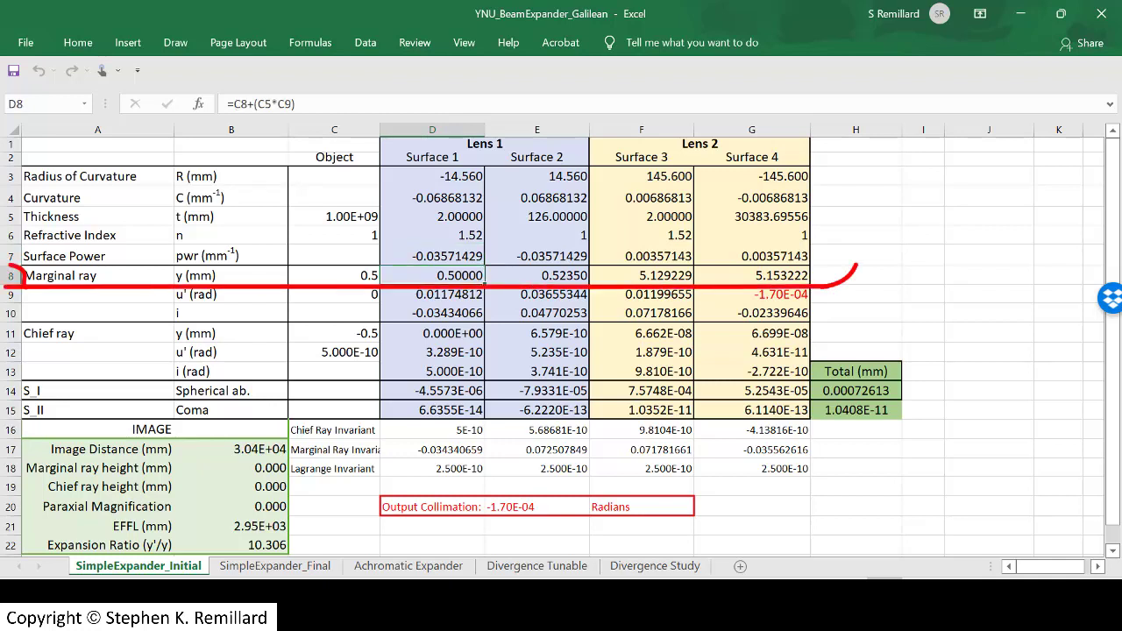
click(538, 276)
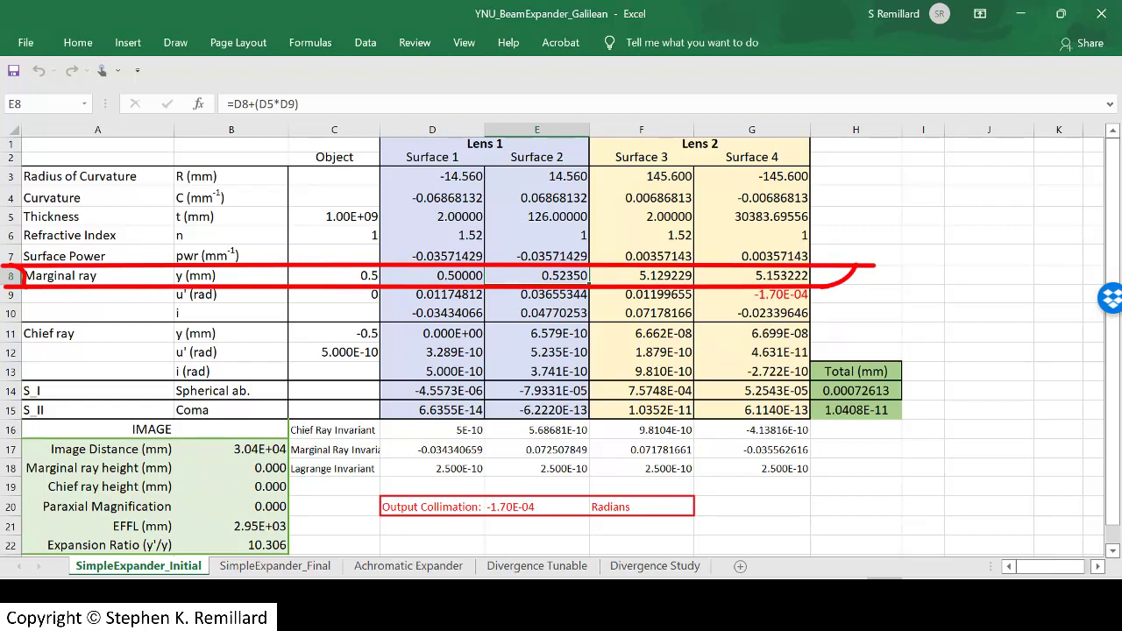
click(641, 275)
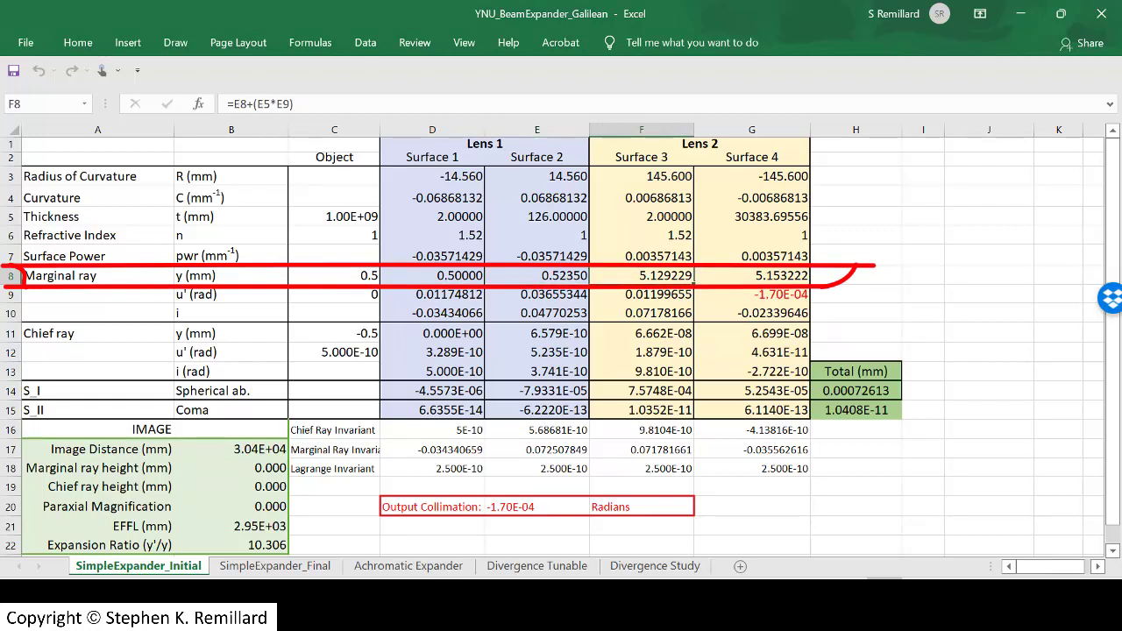
click(751, 275)
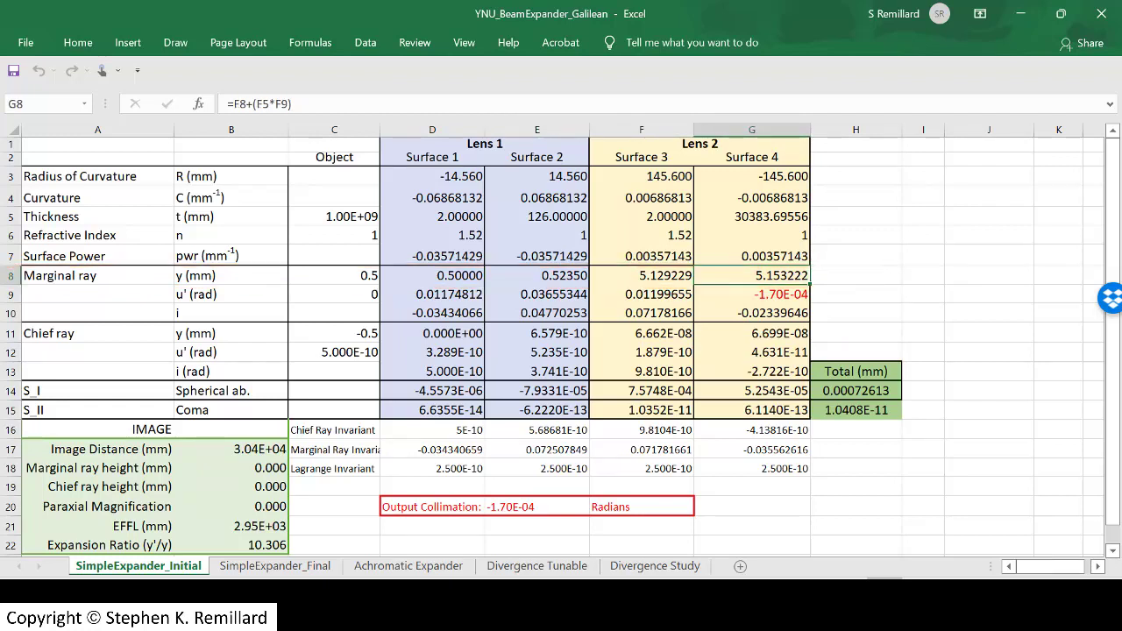
Inspect the marginal ray angle u' formulas for Surfaces 1, 2 and 3.
key(Down)
key(Left)
key(Left)
key(Left)
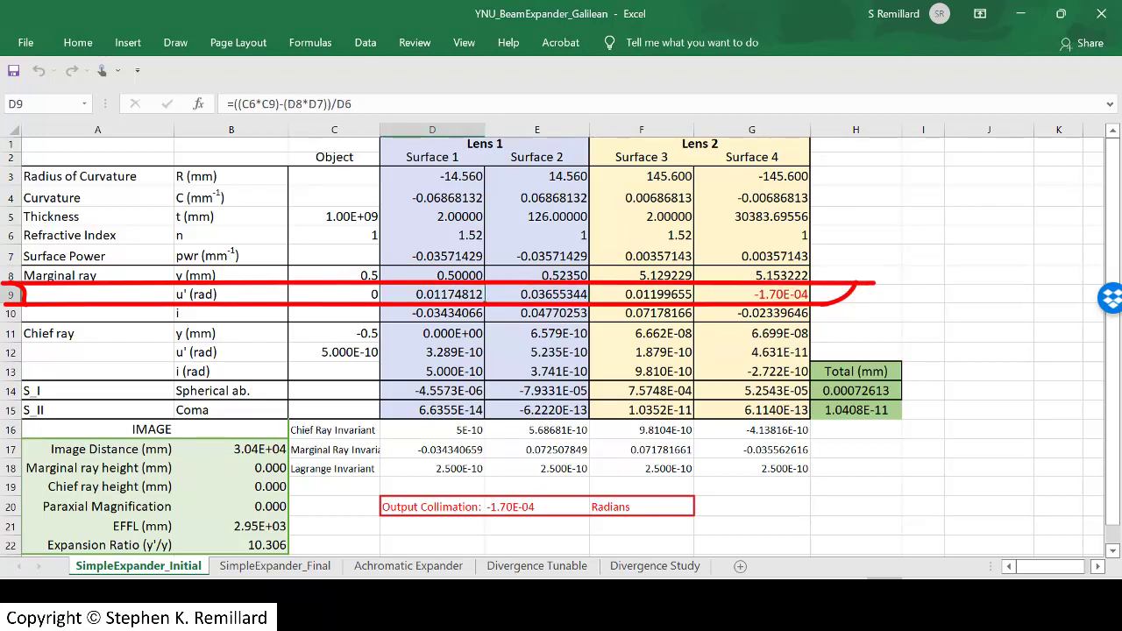
click(537, 294)
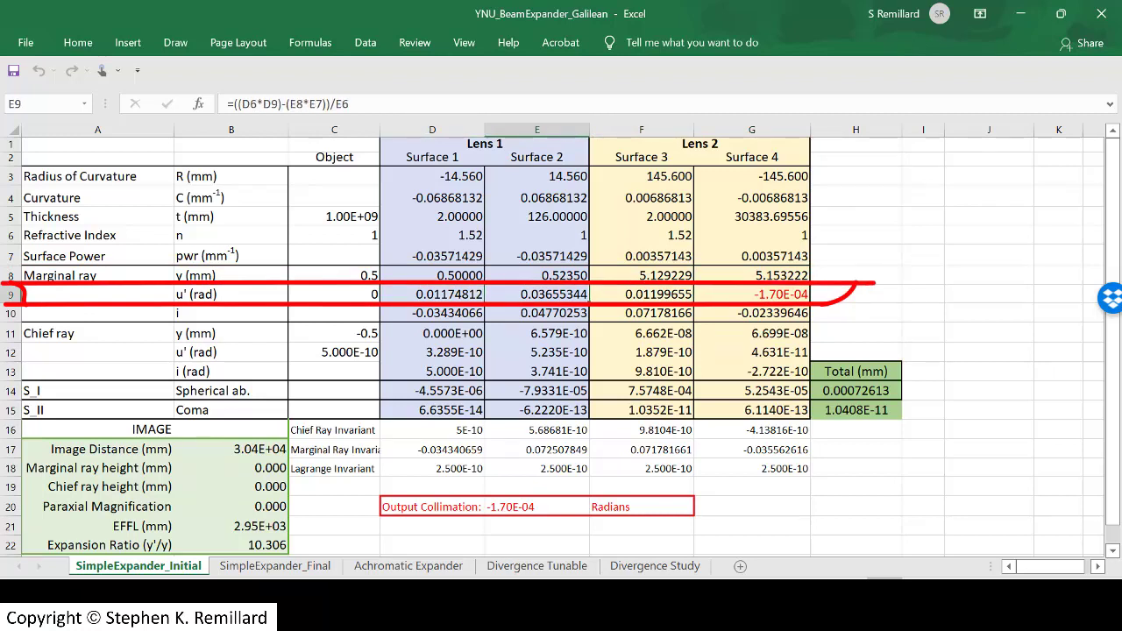
click(641, 295)
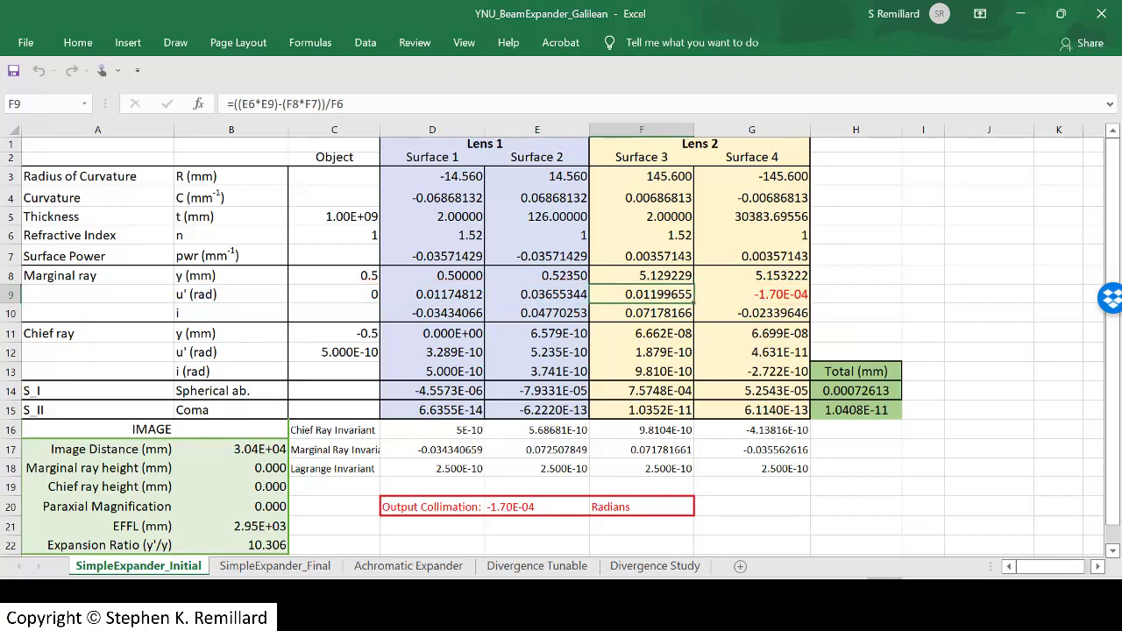
Inspect the marginal ray incidence angle i formulas across Surfaces 1 to 4.
key(Down)
key(Left)
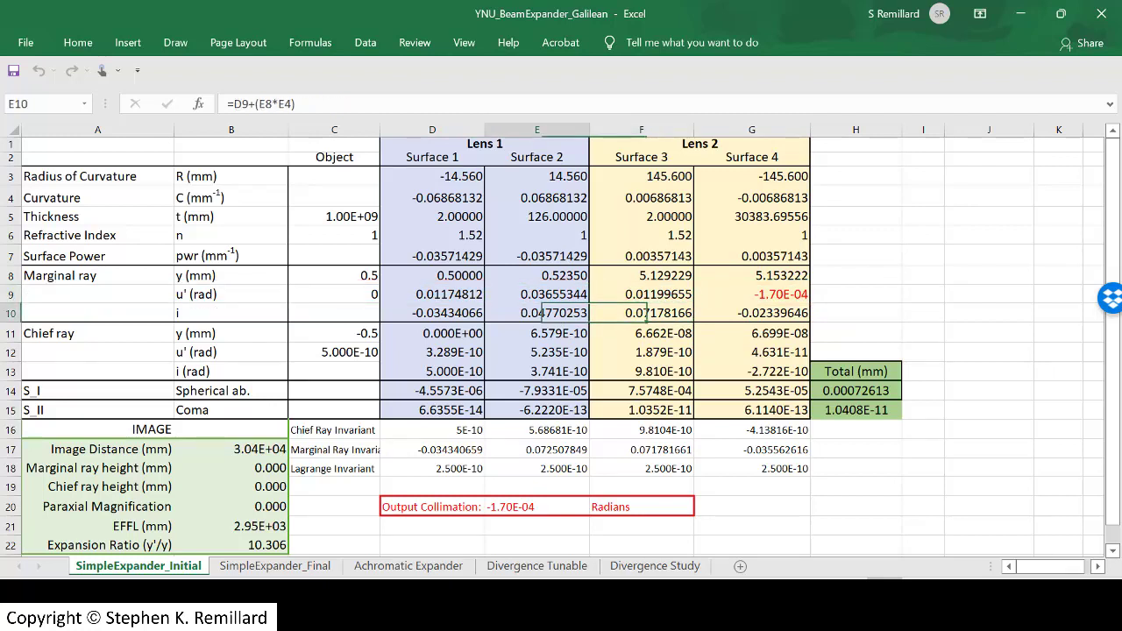
key(Left)
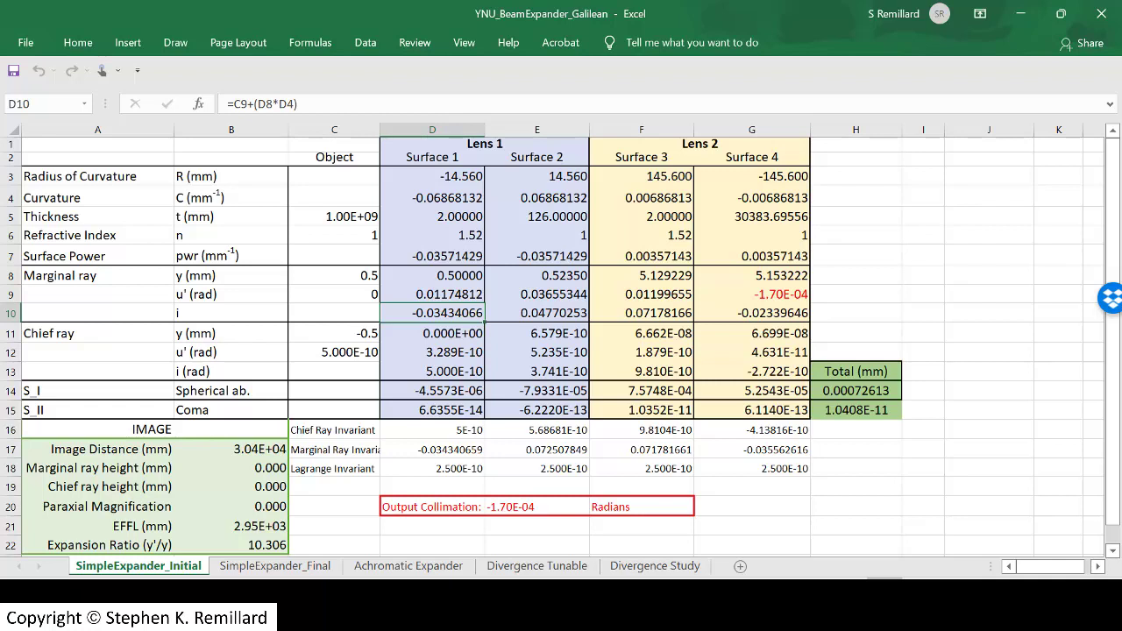
key(Right)
key(Right)
key(Right)
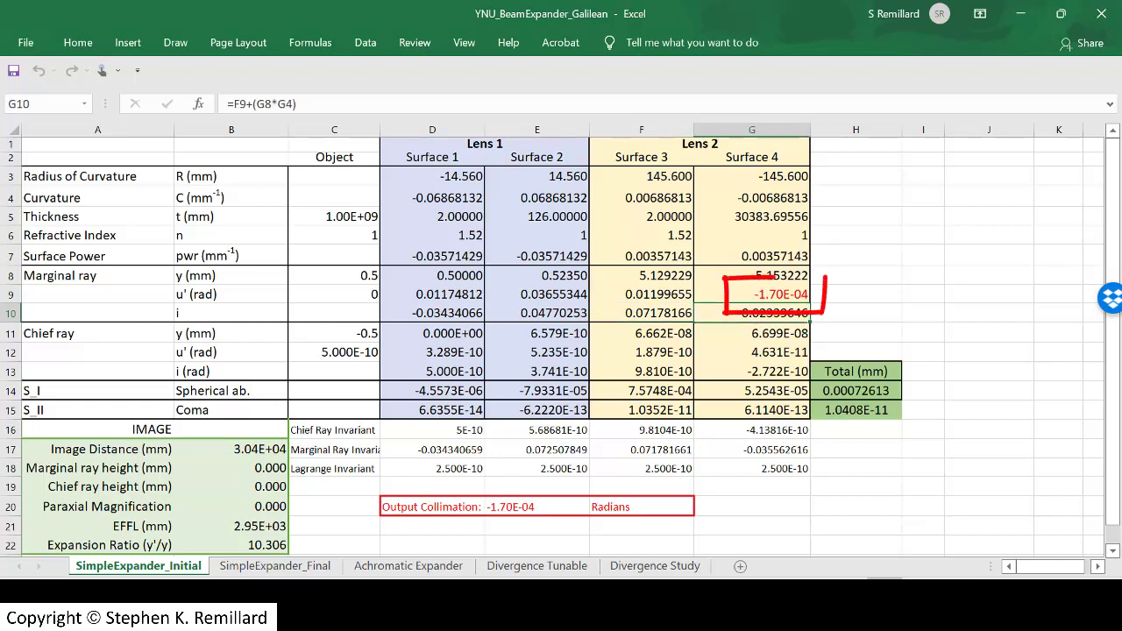
Check the marginal ray angle and height at Surface 4, plus the Surface 2 thickness and Surface 1 radius that control them.
key(Up)
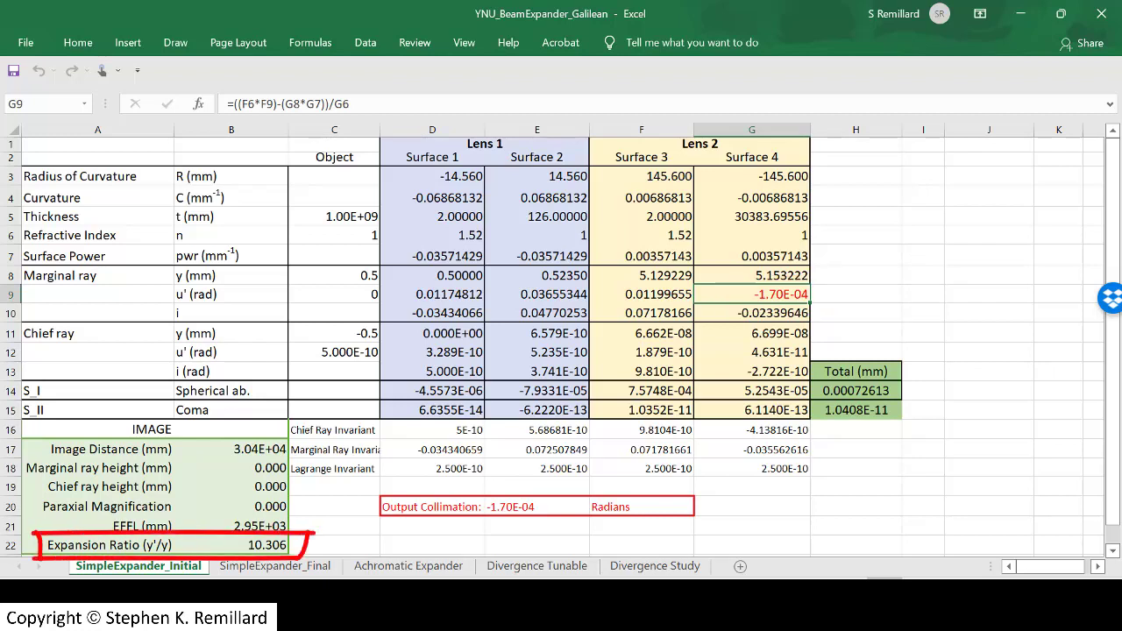
click(752, 275)
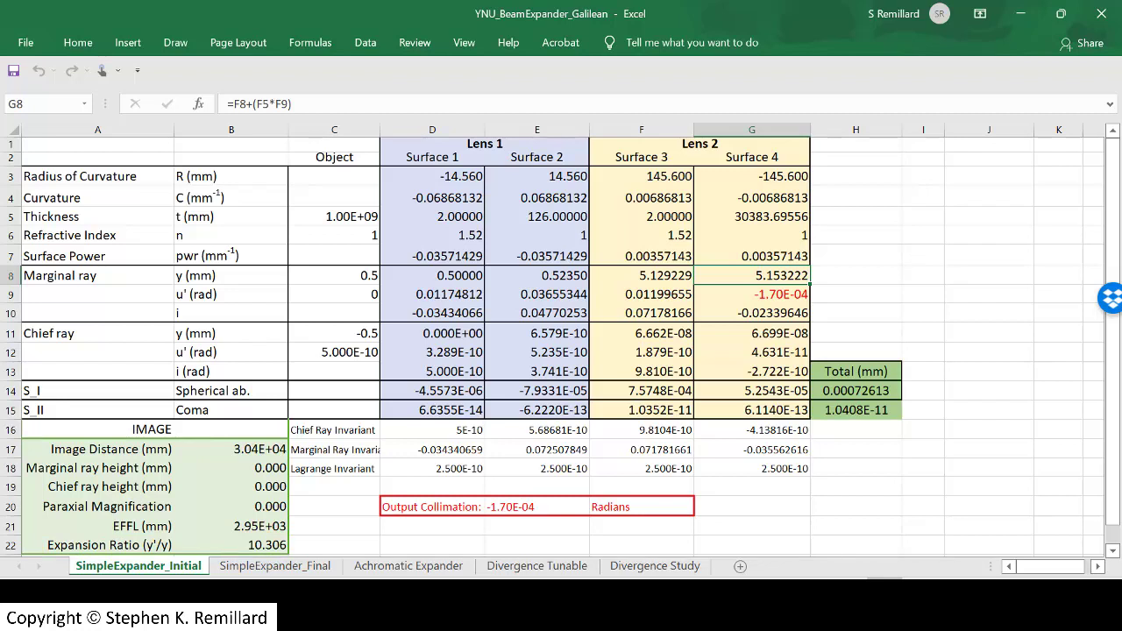
click(537, 216)
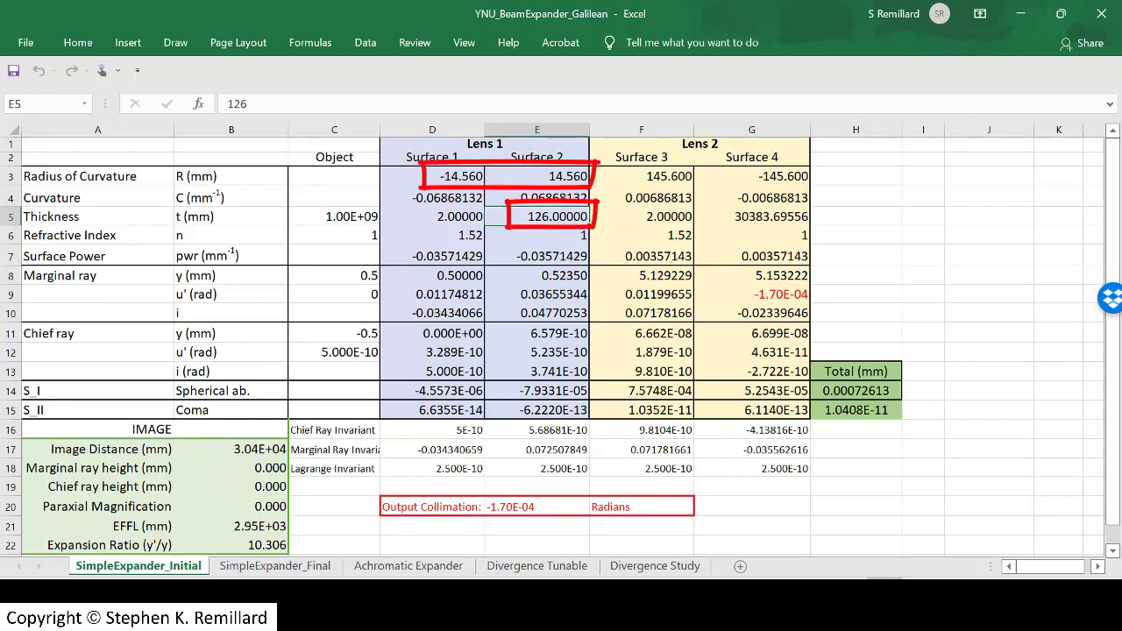
click(432, 176)
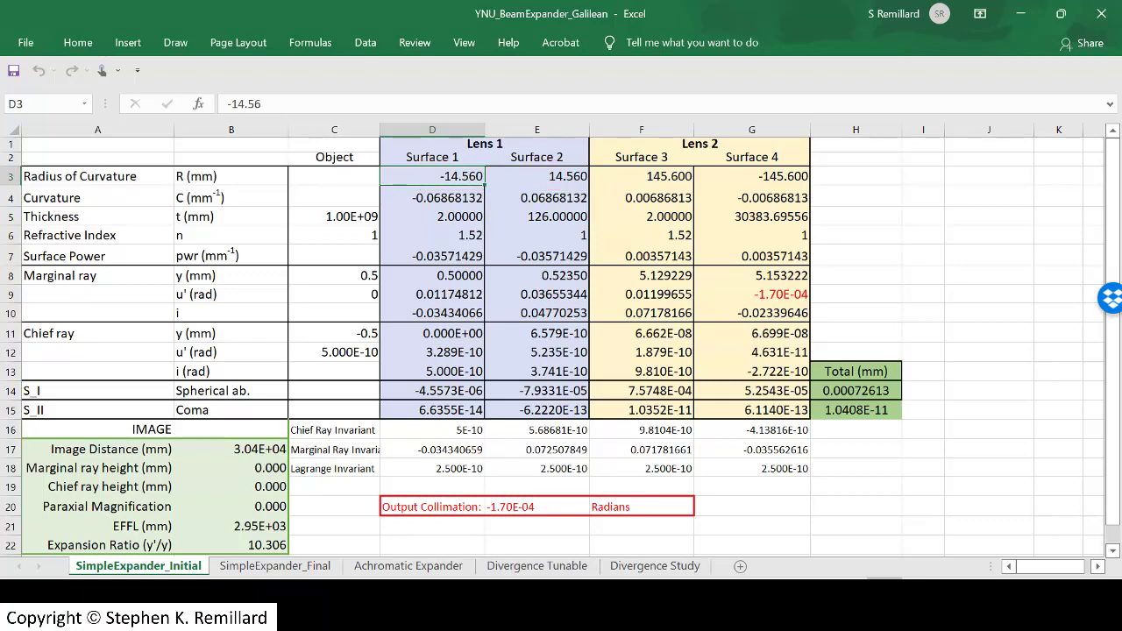
Review the SimpleExpander_Final sheet and the Achromatic Expander sheet's Surface 4 thickness, expansion ratio and final marginal ray angle.
click(274, 565)
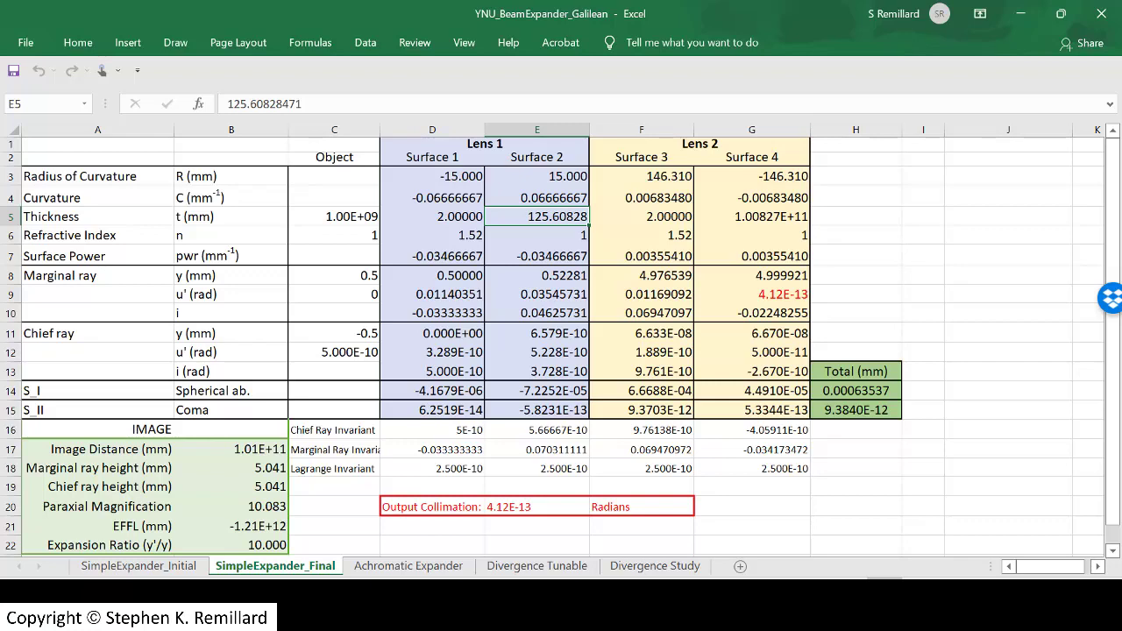
key(ctrl+Page_Down)
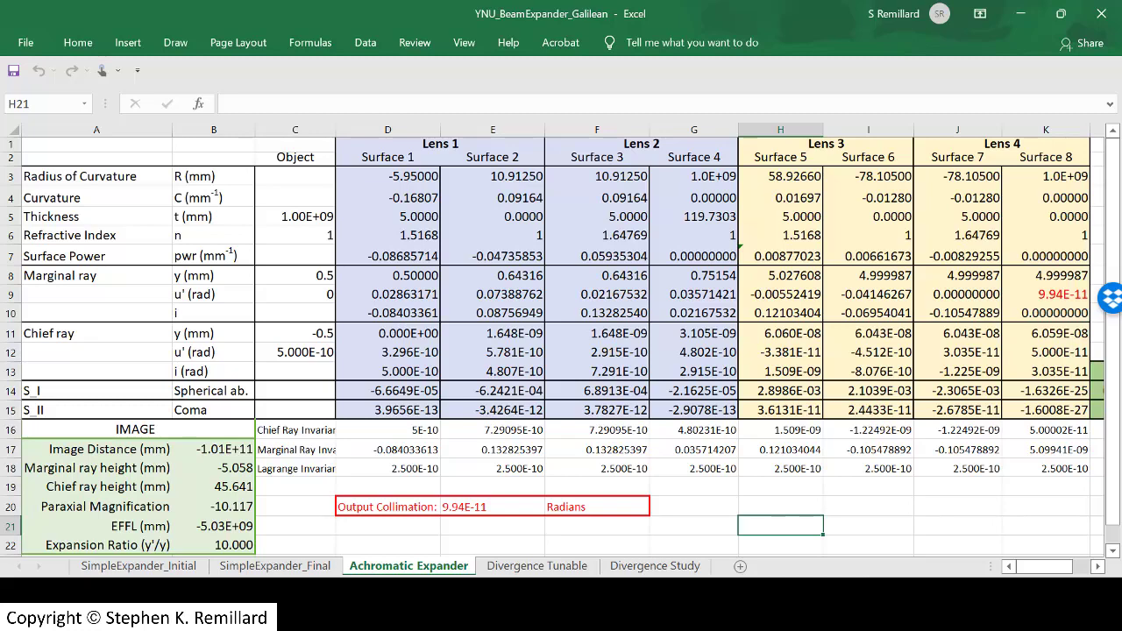
click(694, 217)
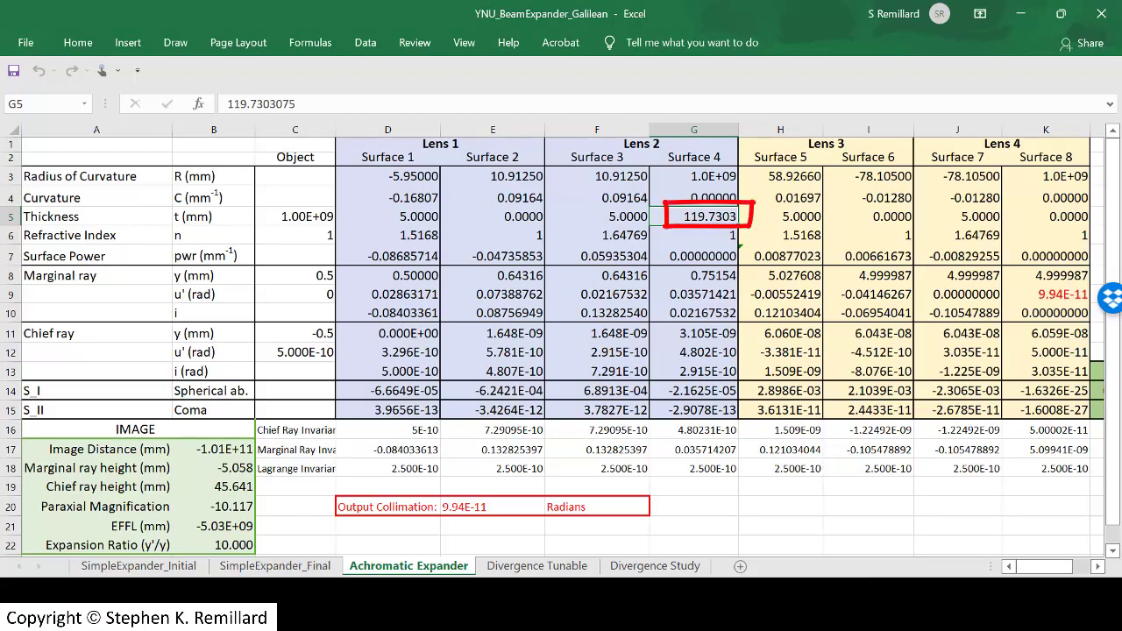
click(214, 545)
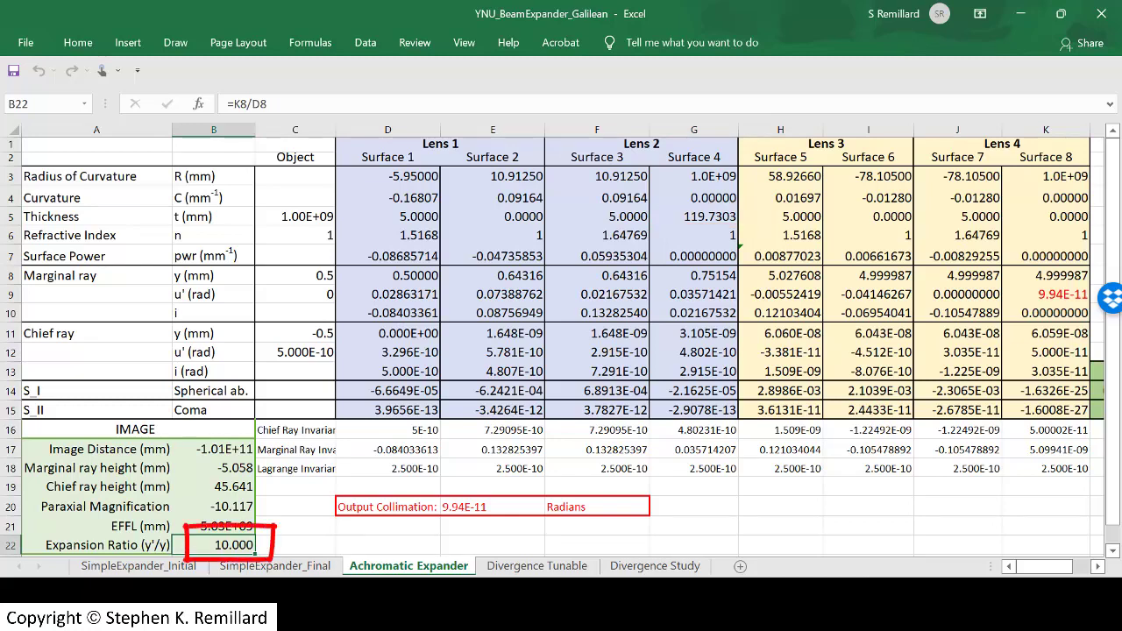
click(1046, 294)
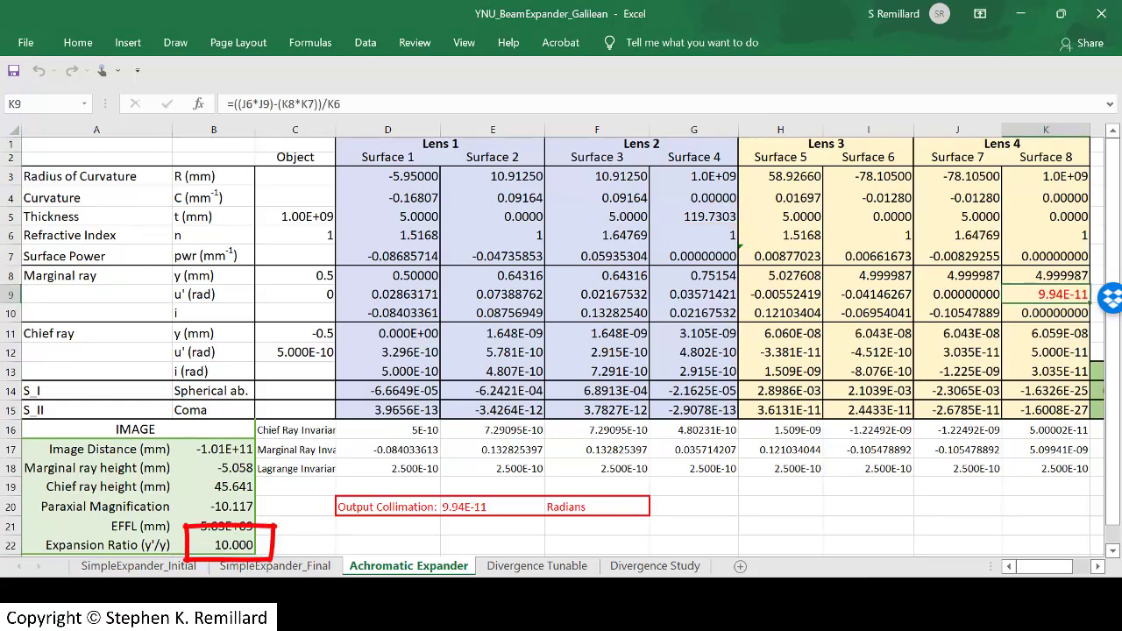
mouse_move(325, 487)
mouse_down()
mouse_move(630, 524)
mouse_move(330, 487)
mouse_move(671, 488)
mouse_up()
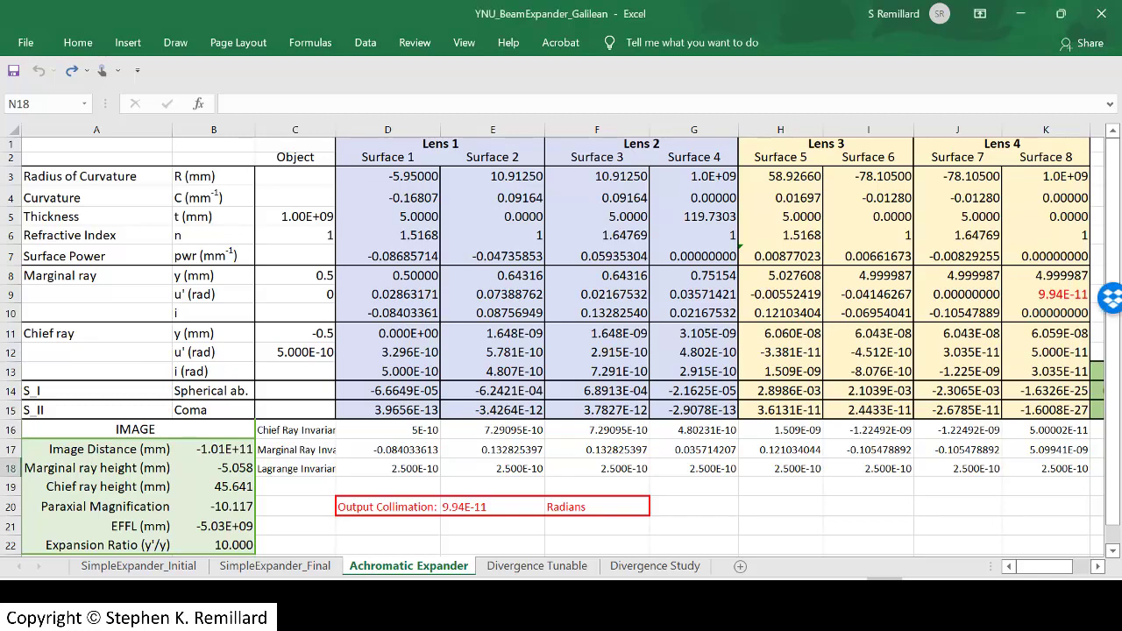
Try a Surface 4 thickness of 118.73 mm on the Achromatic Expander sheet.
click(694, 217)
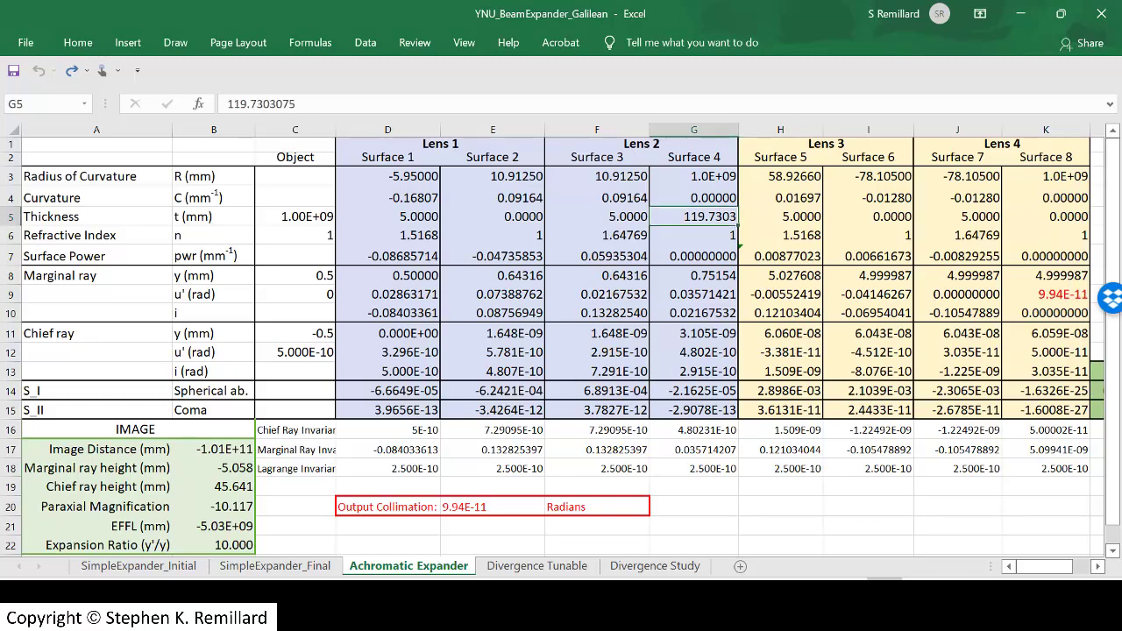
text(118.73)
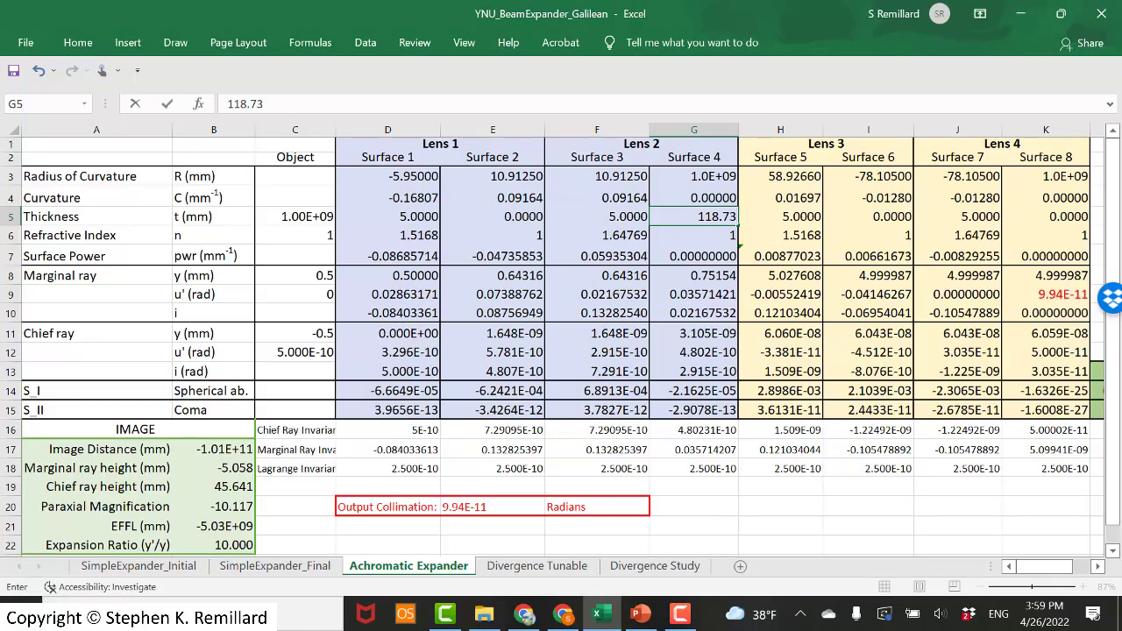
key(Return)
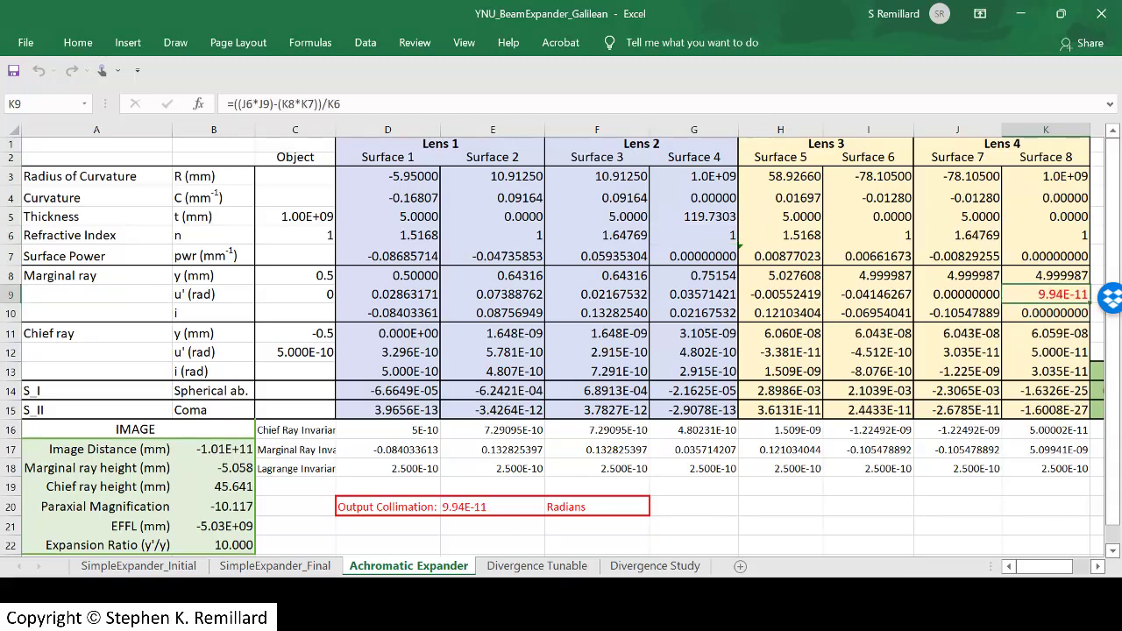
Open the Divergence Tunable sheet and examine its expansion ratio, output collimation and the marginal ray angle at Surface 10.
click(693, 507)
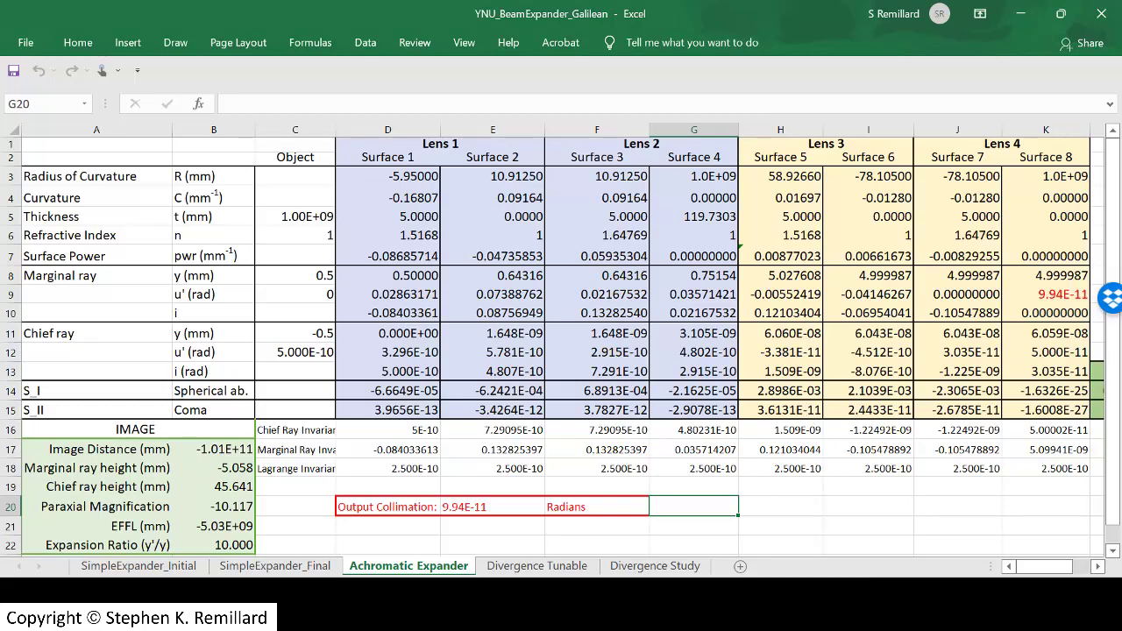
key(ctrl+Page_Down)
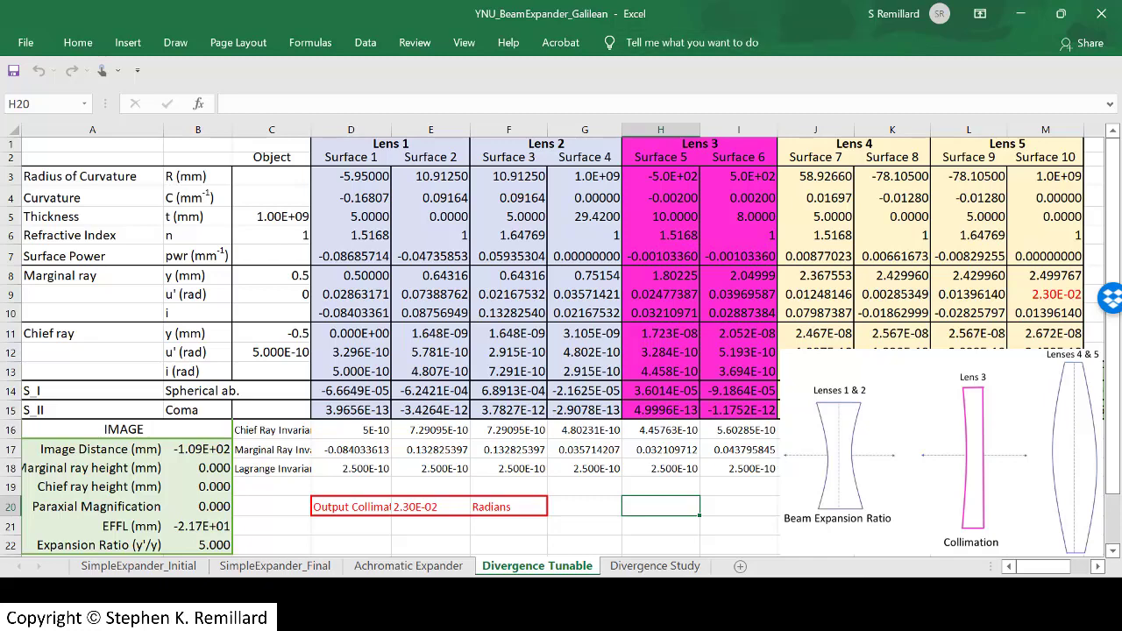
click(738, 507)
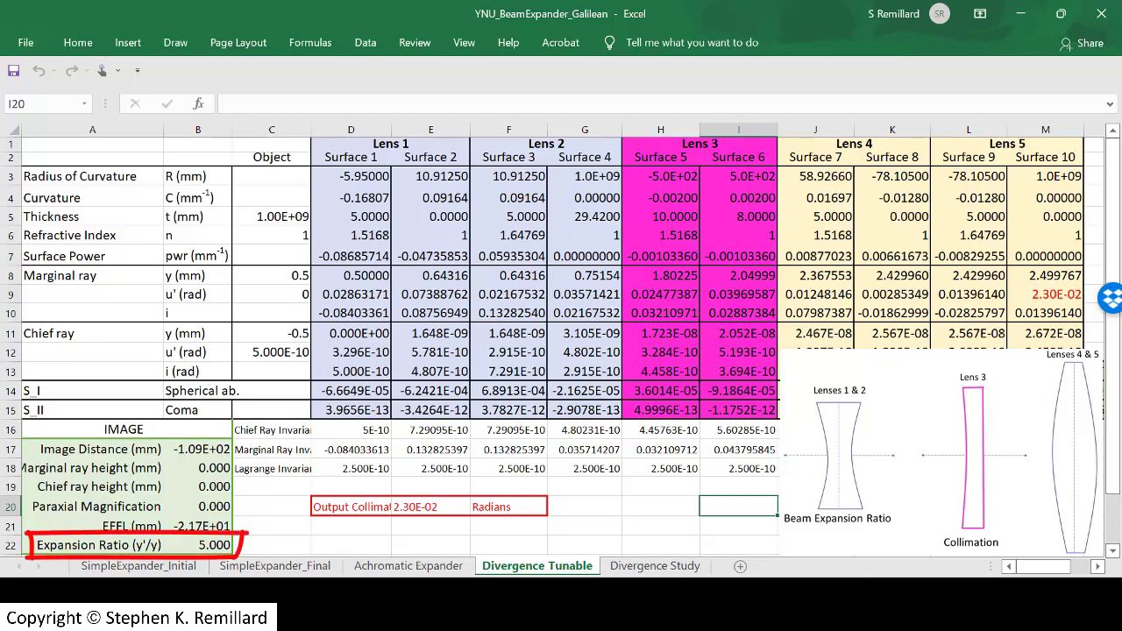
click(198, 545)
click(584, 507)
click(661, 507)
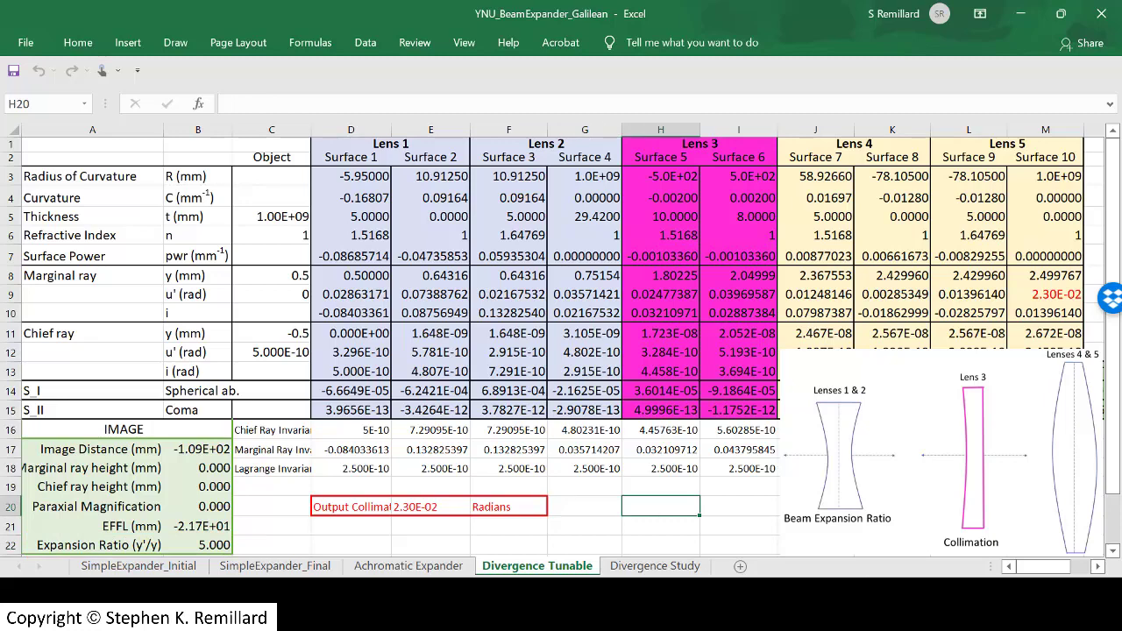
mouse_move(302, 490)
mouse_down()
mouse_move(484, 526)
mouse_move(377, 489)
mouse_move(302, 490)
mouse_up()
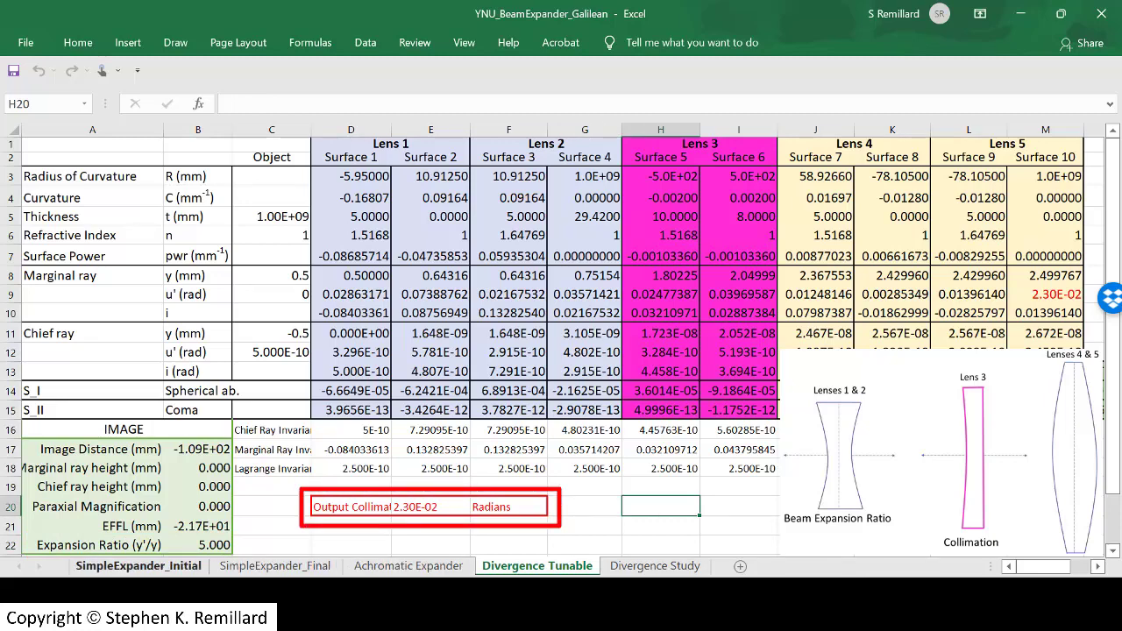
click(198, 545)
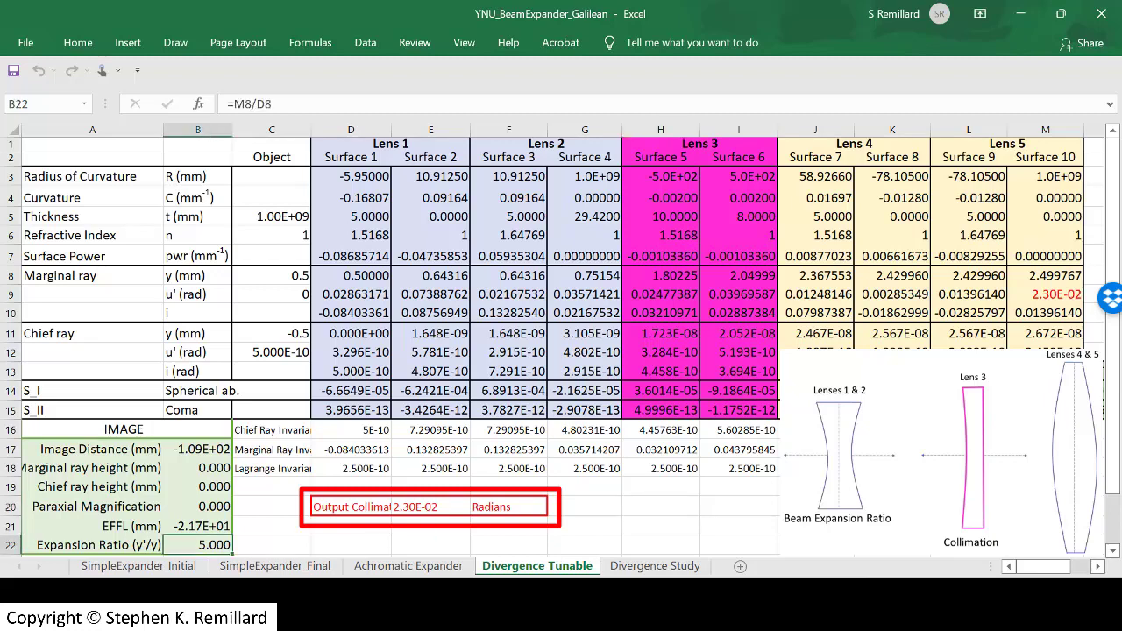
click(1045, 295)
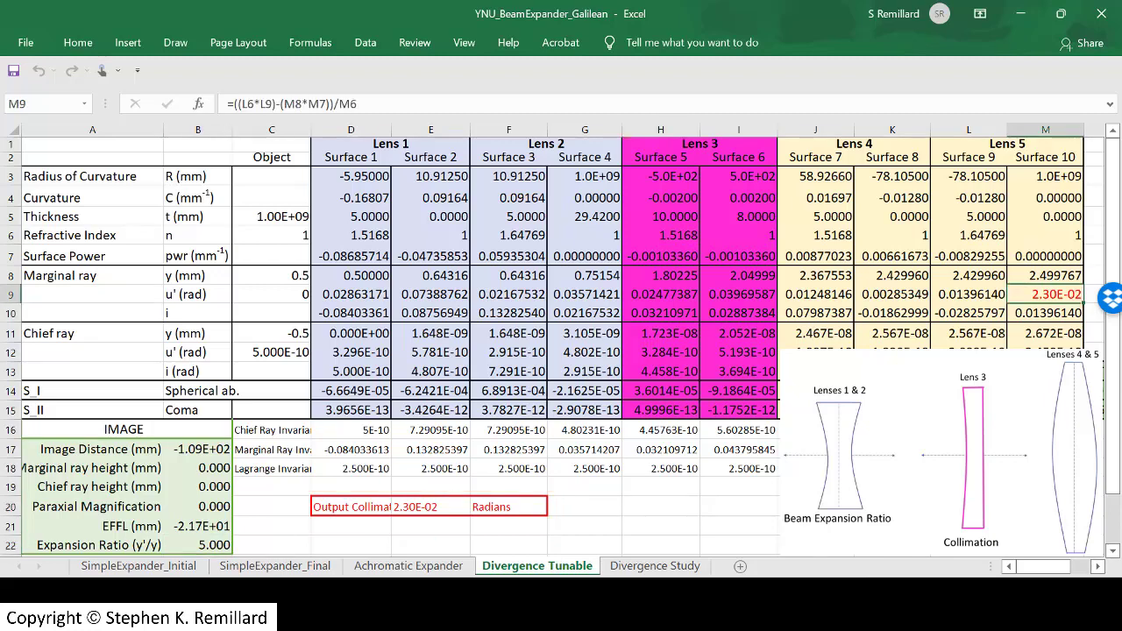
click(585, 506)
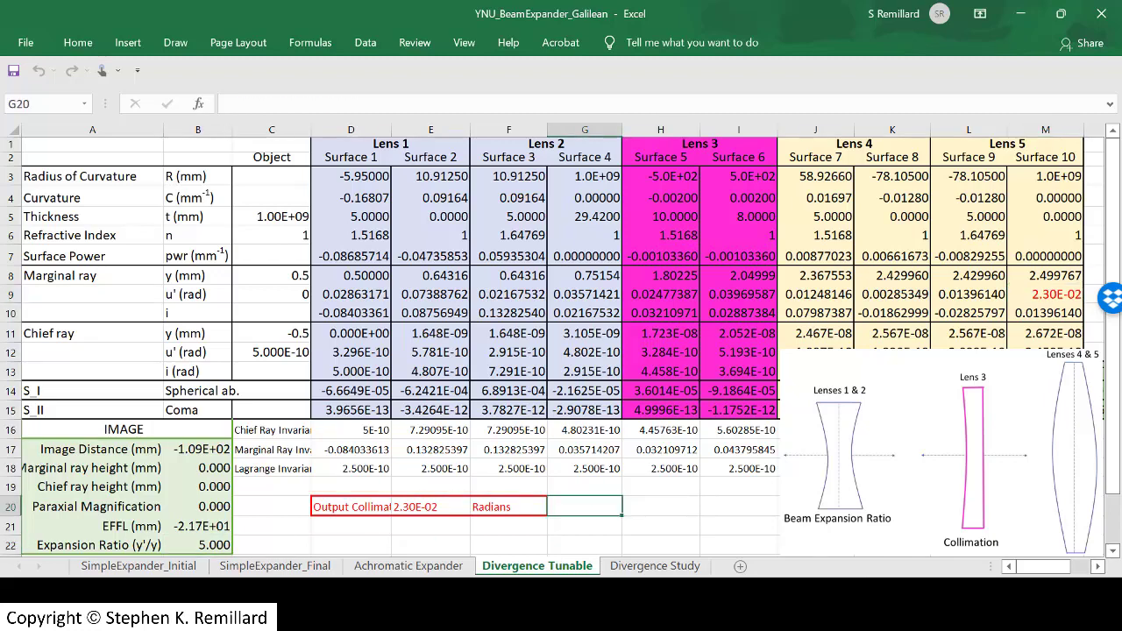